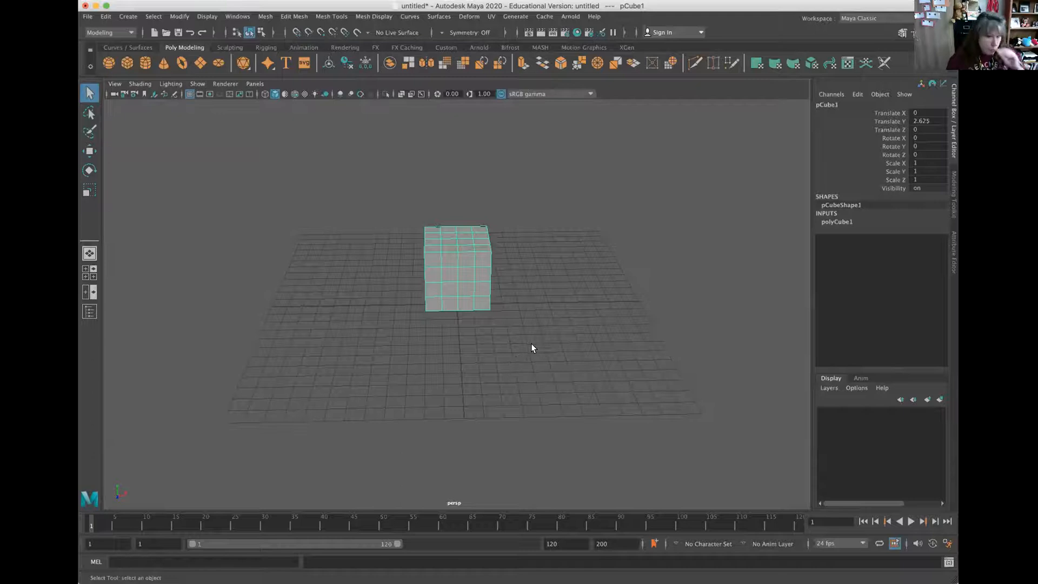
Step: Open the Hypershade and create a new Blinn material, placing the window where its panels are visible
alt+drag(486, 322, 447, 303)
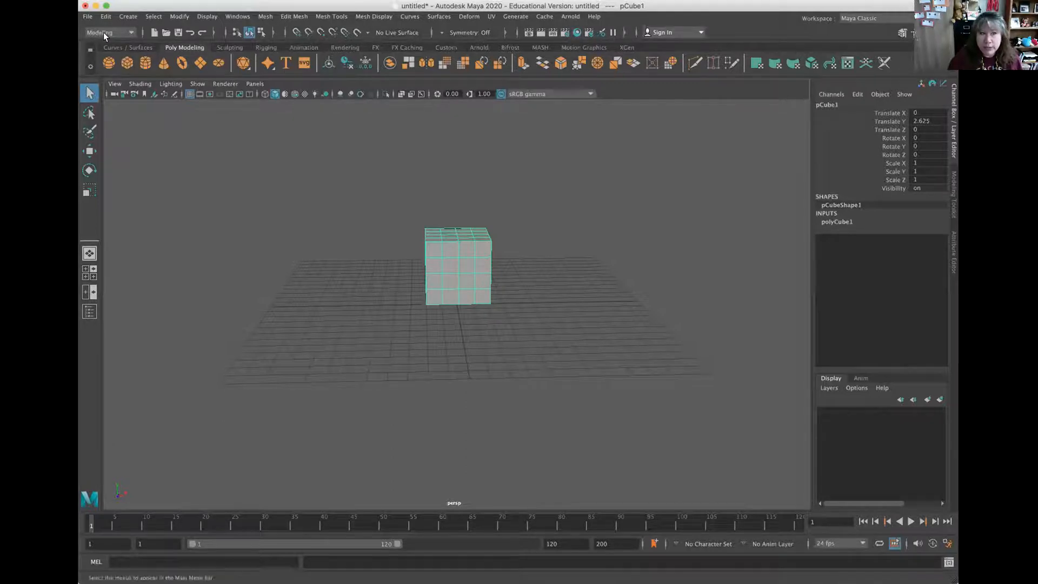
click(577, 32)
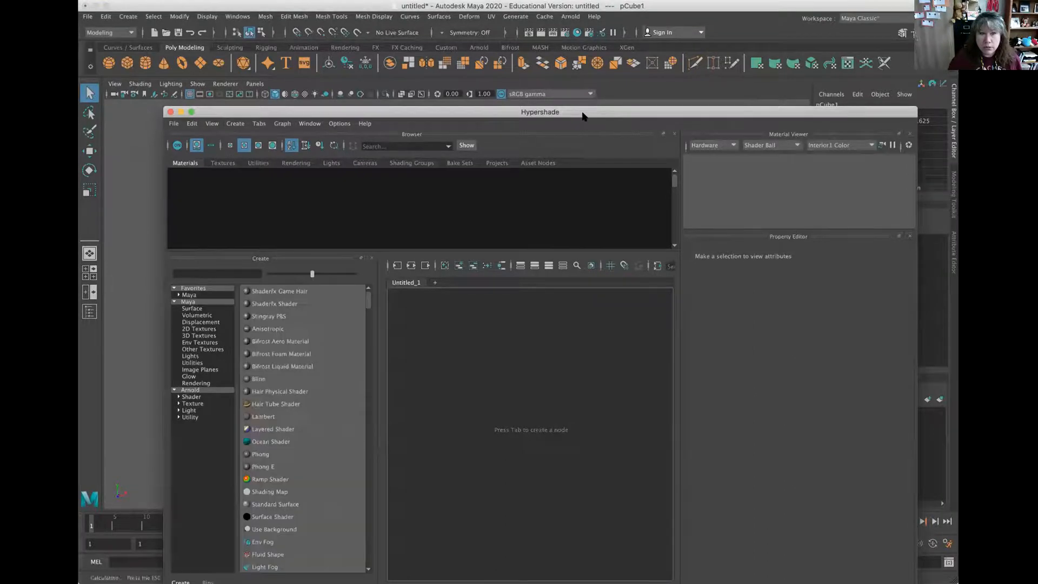
drag(579, 112, 576, 74)
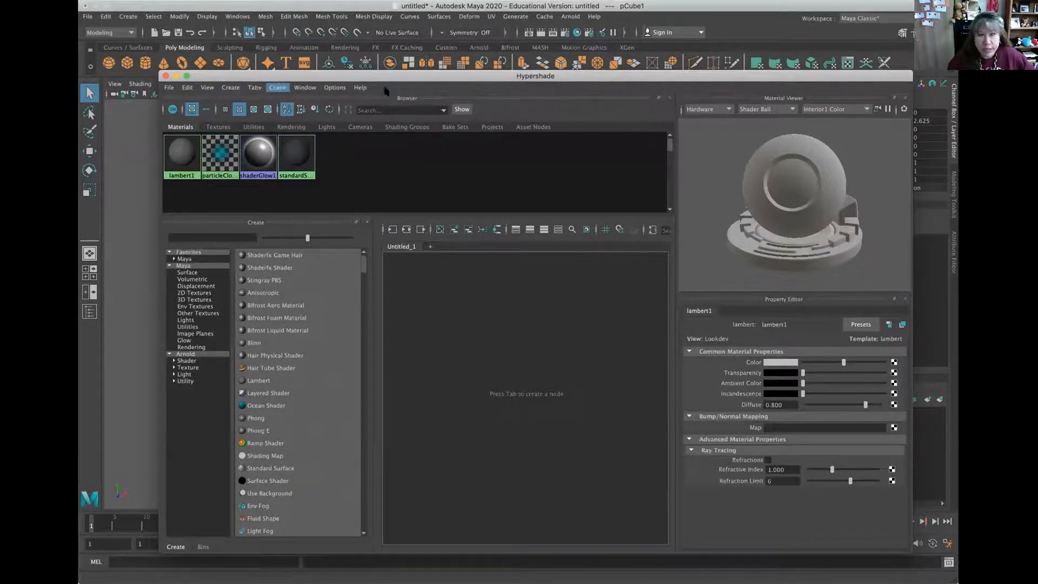
click(230, 88)
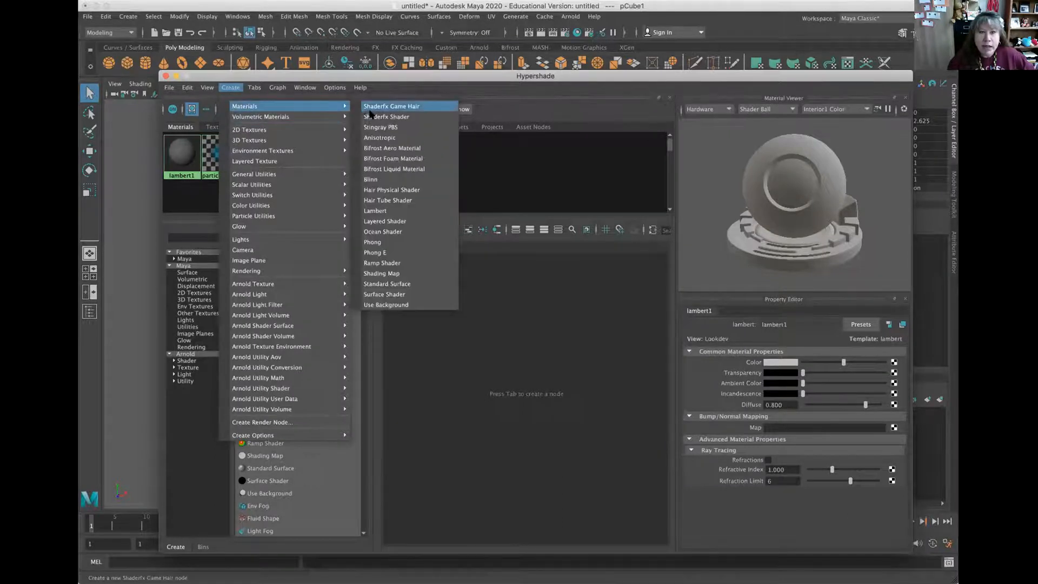
click(381, 180)
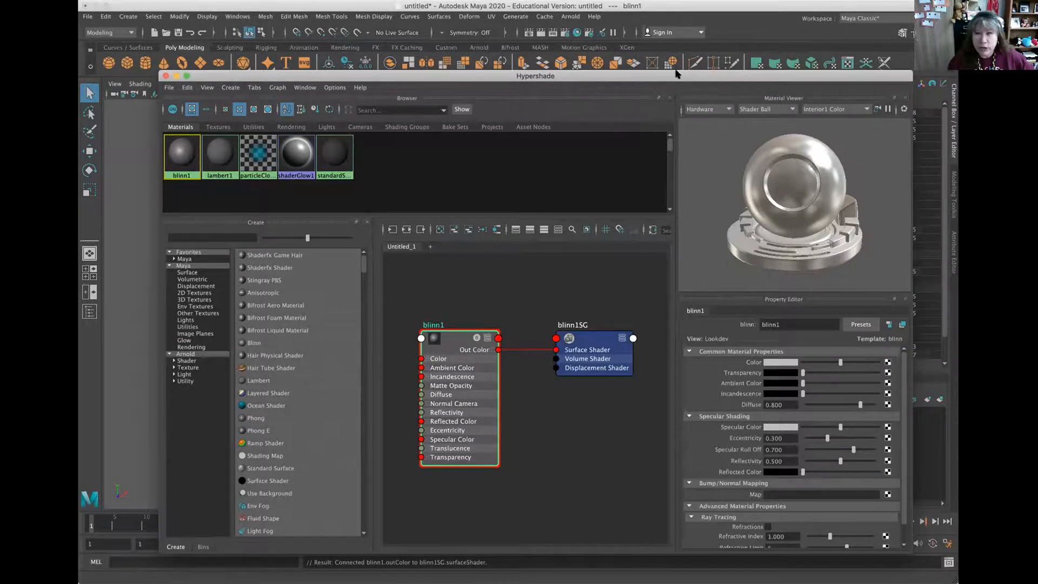
drag(675, 74, 653, 41)
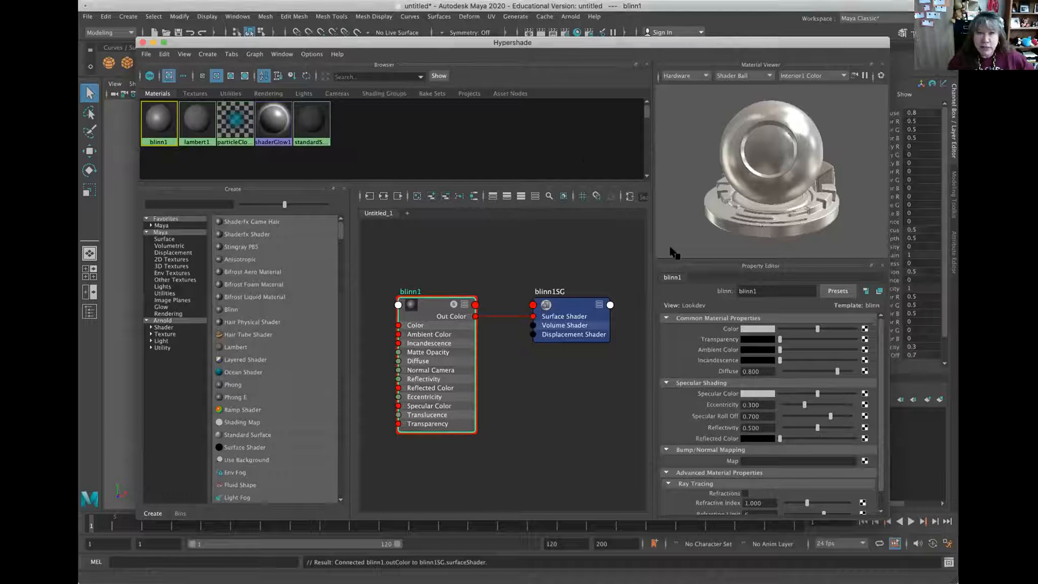
Step: Close the Property Editor panel in the Hypershade
click(283, 55)
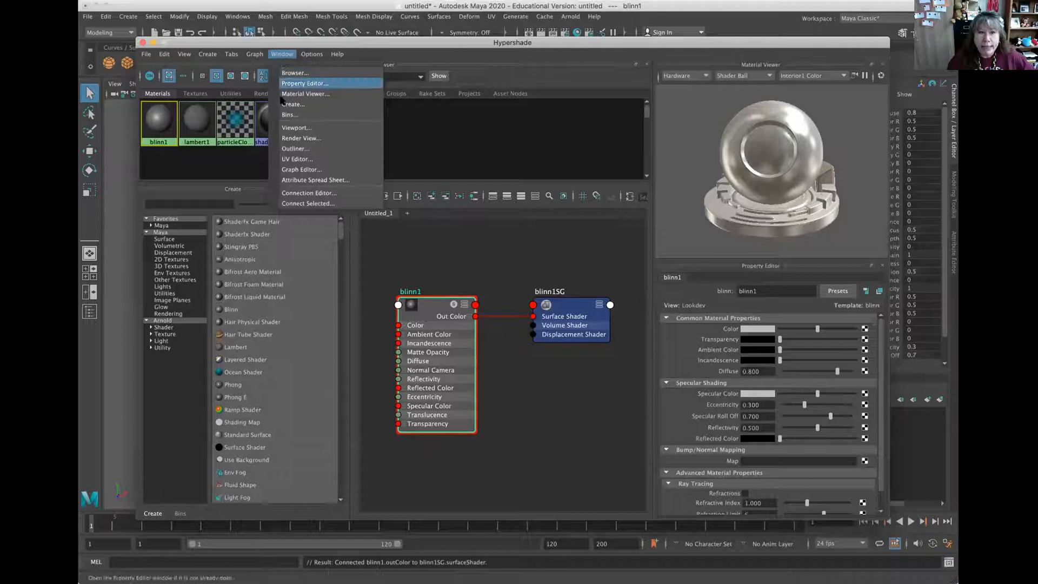
click(280, 74)
click(282, 55)
click(295, 85)
click(282, 54)
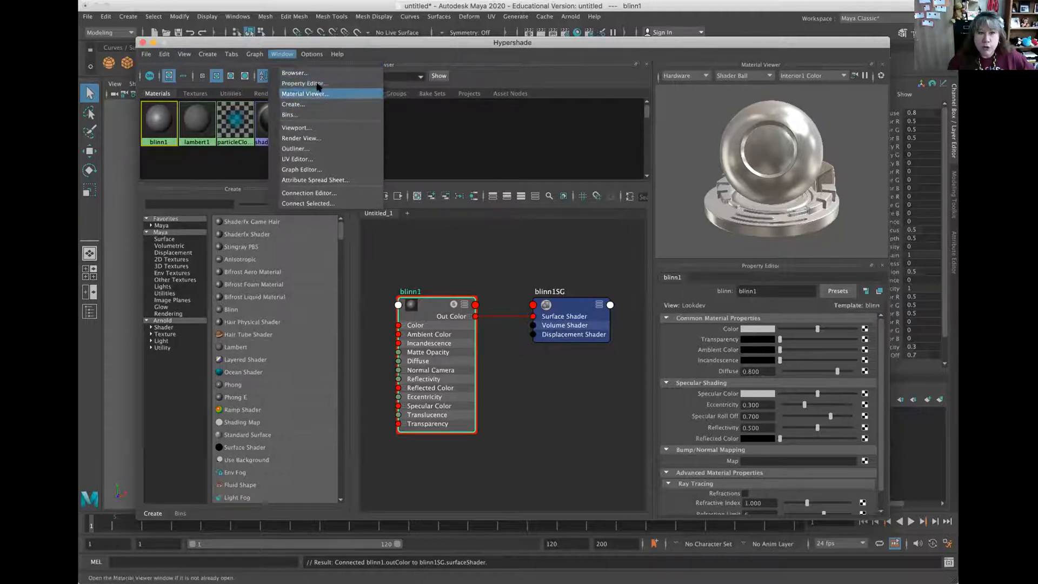
click(281, 56)
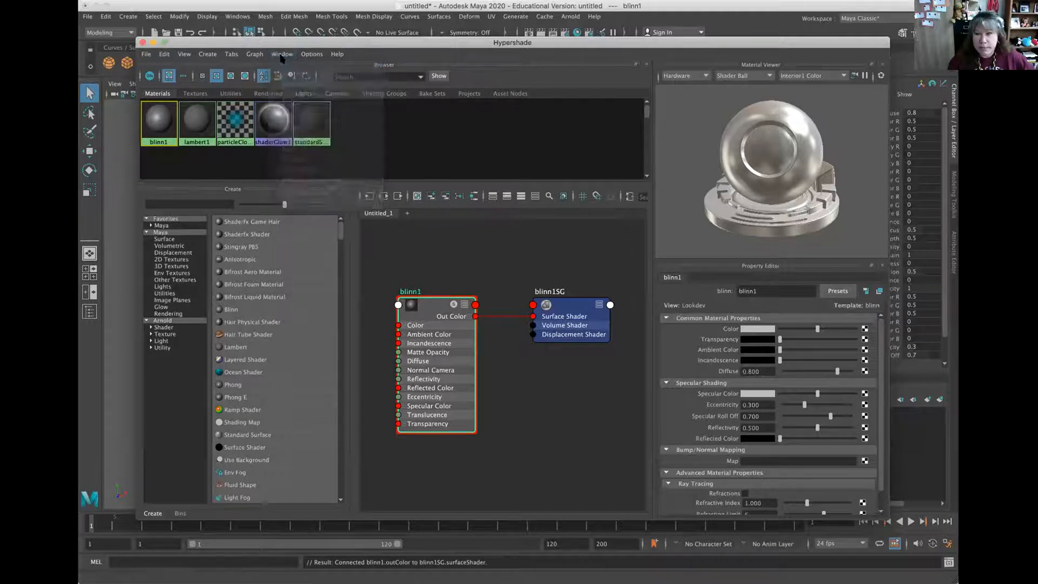
click(882, 264)
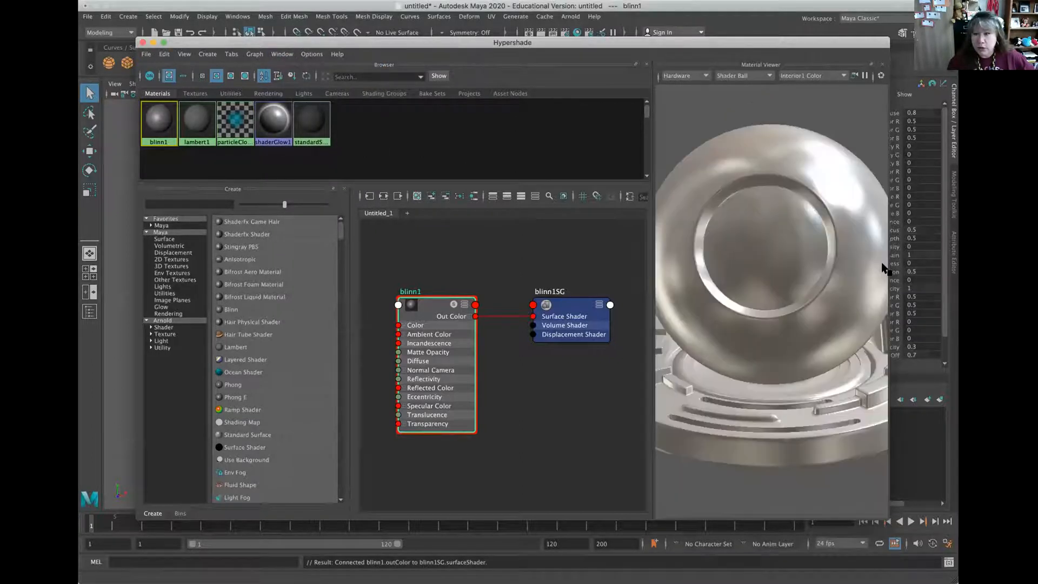
Step: Open the Property Editor, dock it beneath the Material Viewer and enlarge it to show all material attributes
click(281, 54)
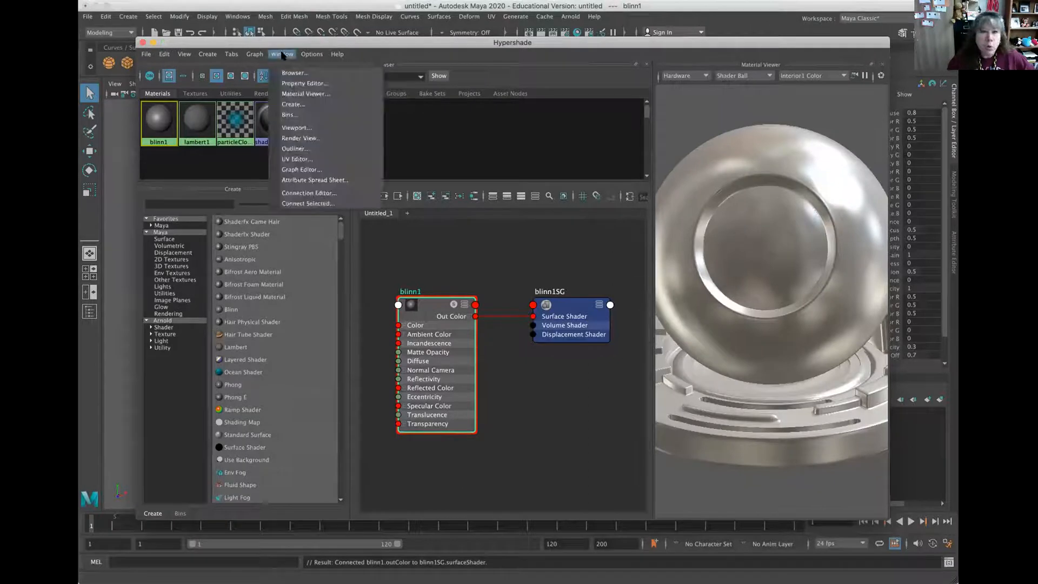
click(291, 83)
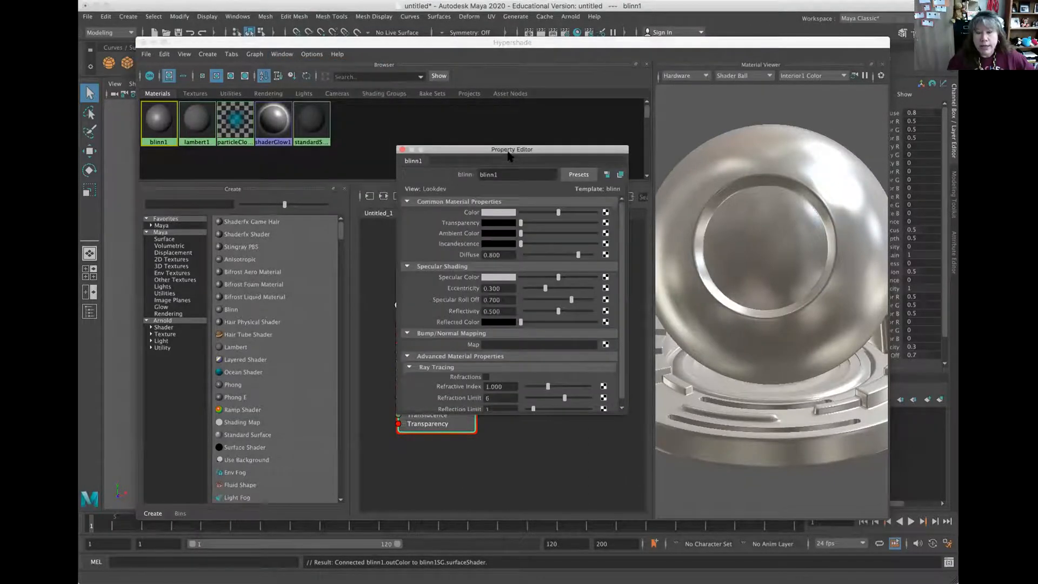
drag(500, 151, 753, 229)
drag(753, 143, 761, 455)
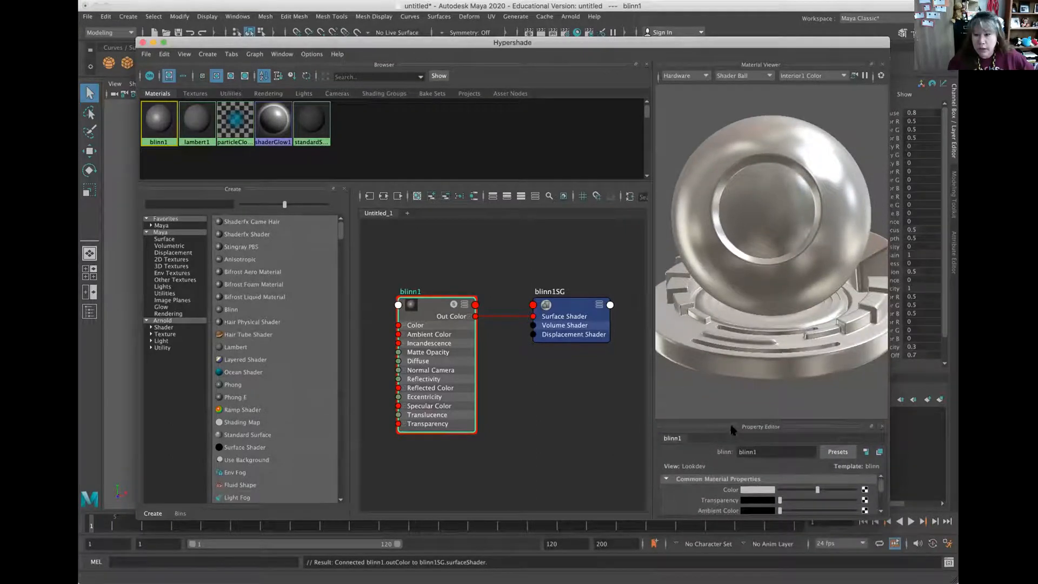
drag(731, 420, 752, 210)
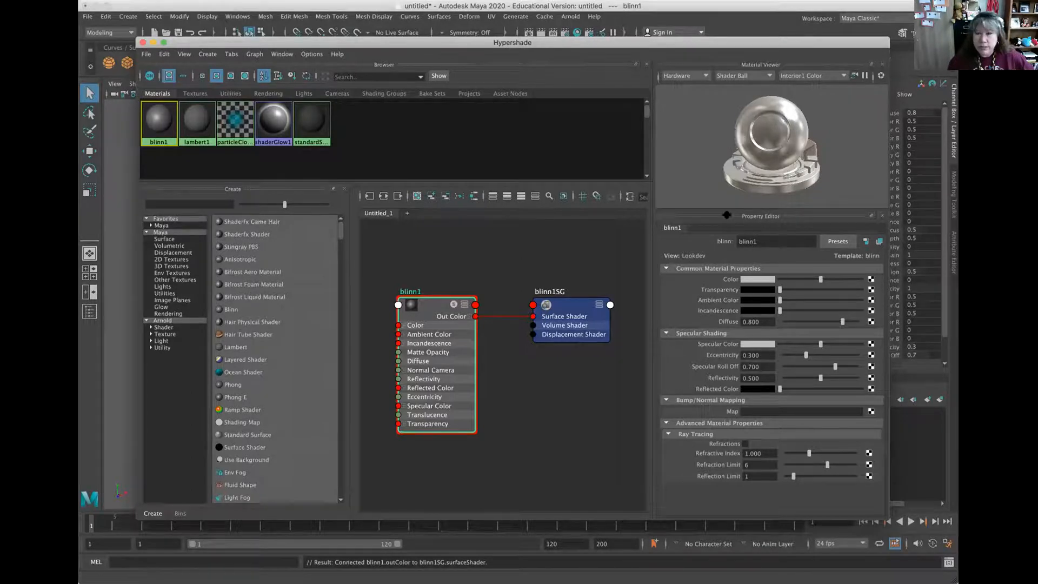
Step: Rename the new Blinn material as Red
double_click(742, 241)
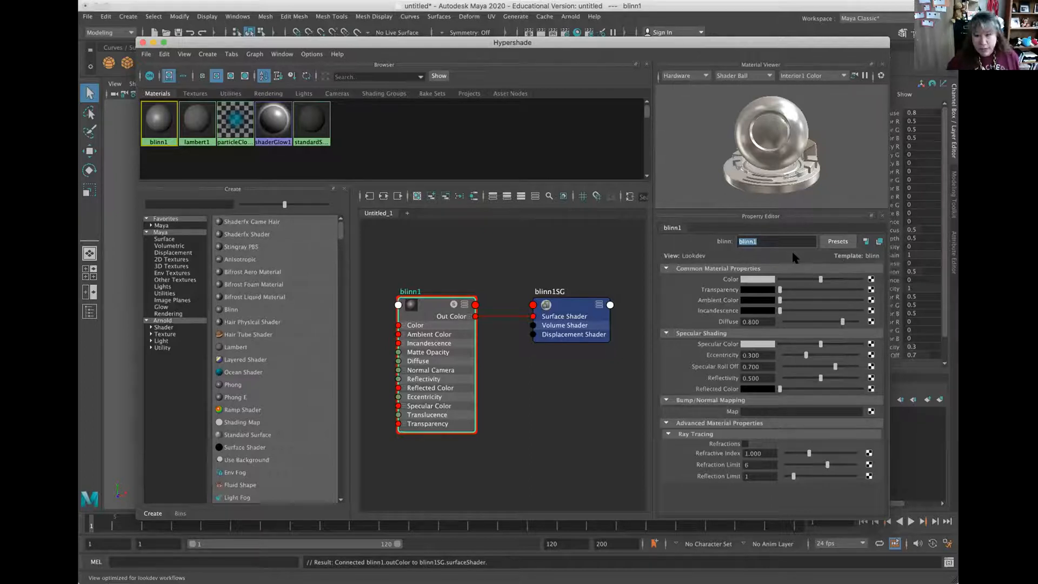
text(Red)
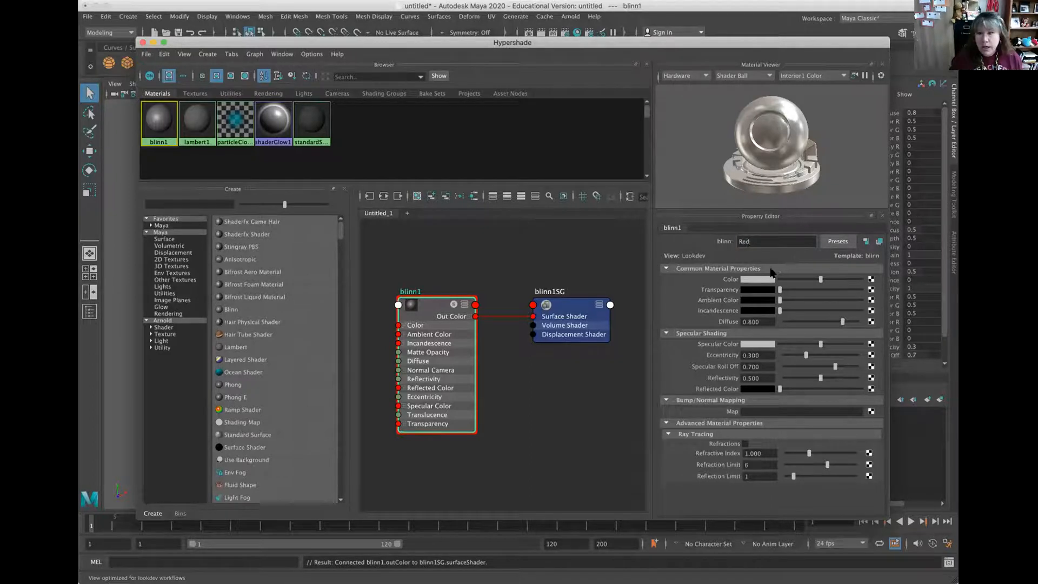
key(Return)
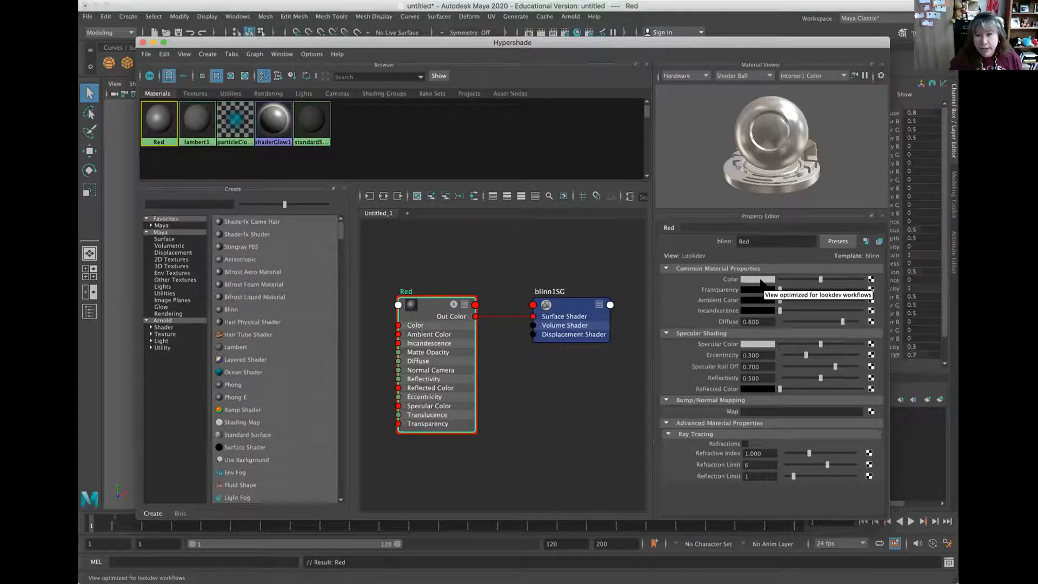
Step: Set the Red material's Color to the pure red preset swatch
click(760, 281)
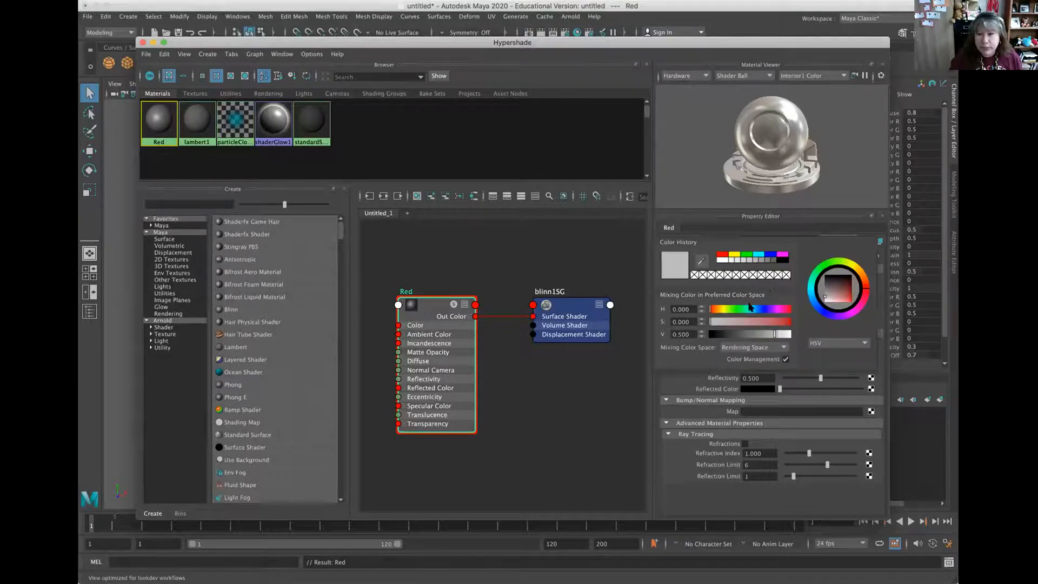
click(848, 293)
drag(848, 292, 846, 296)
click(833, 278)
click(711, 308)
click(723, 308)
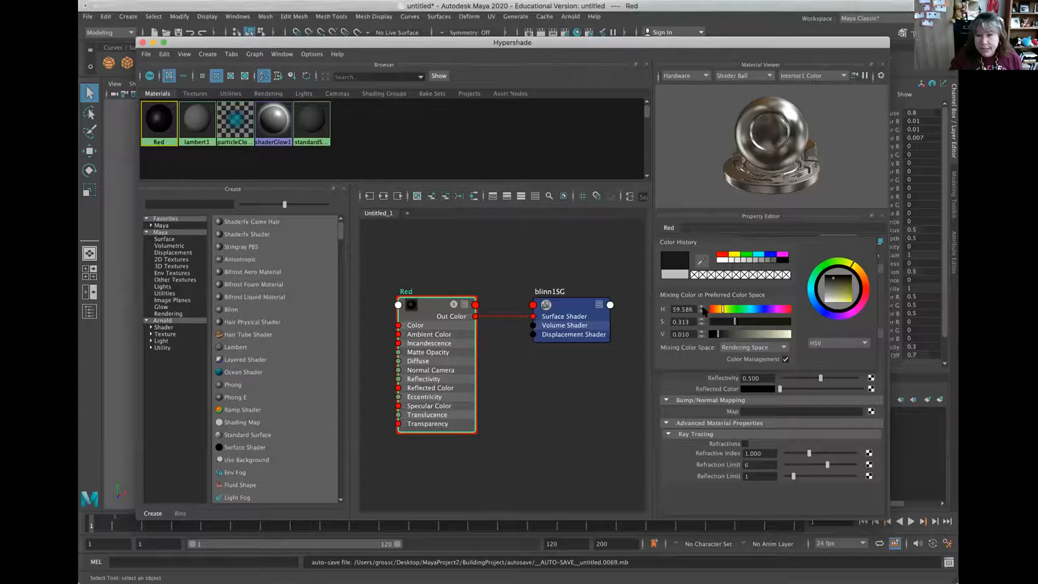
click(847, 285)
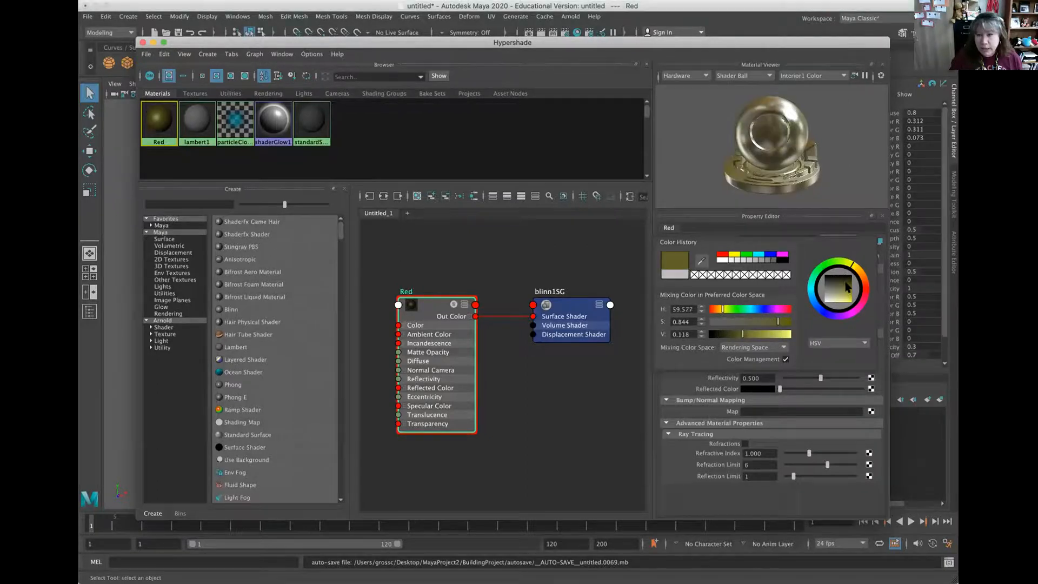
click(720, 256)
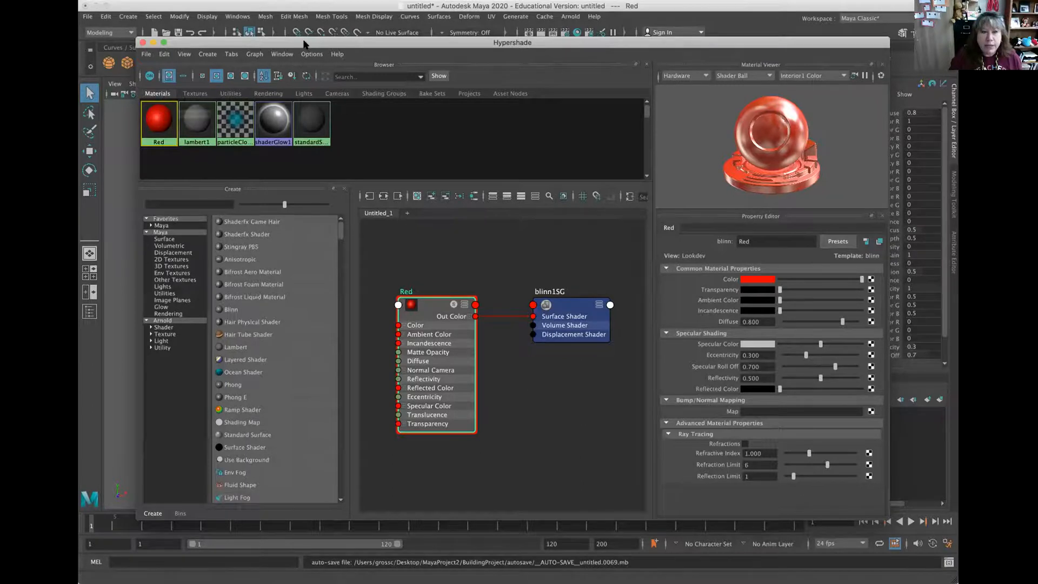
Step: Try assigning the Red material to the whole selected cube, and undo the assignment
drag(303, 43, 391, 313)
click(474, 258)
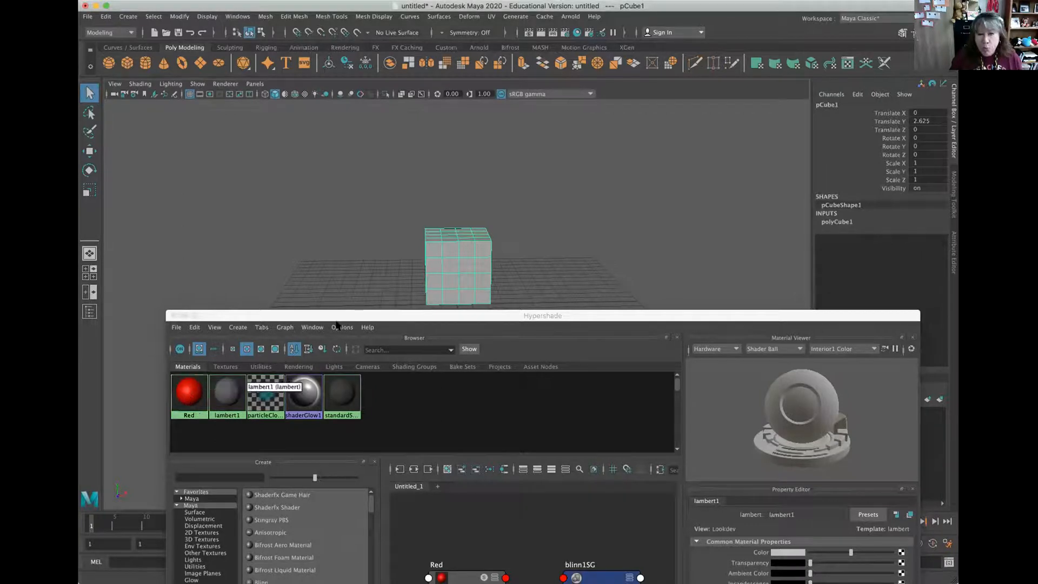
right_click(183, 396)
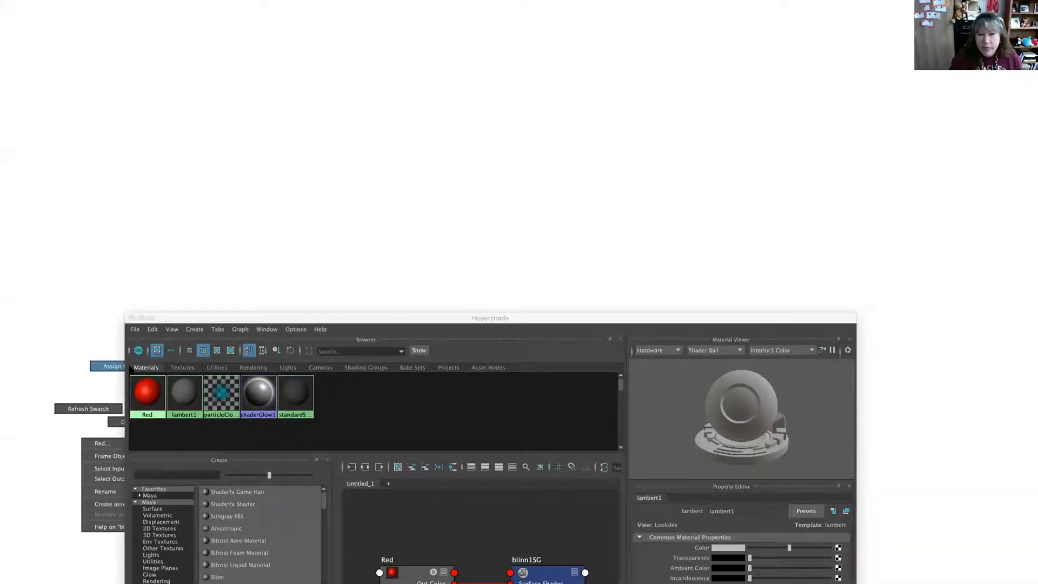
click(131, 369)
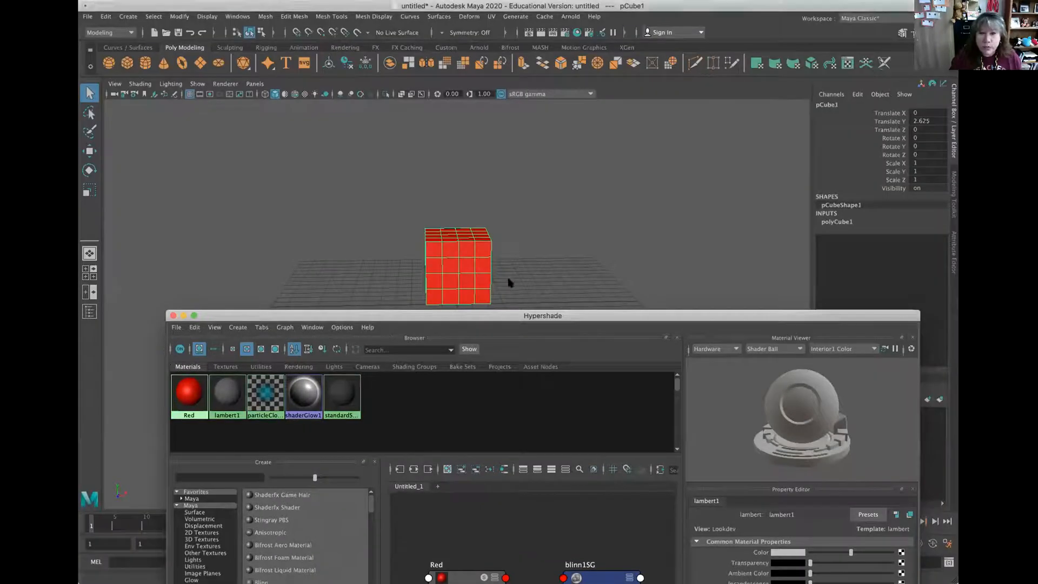
alt+drag(541, 277, 470, 275)
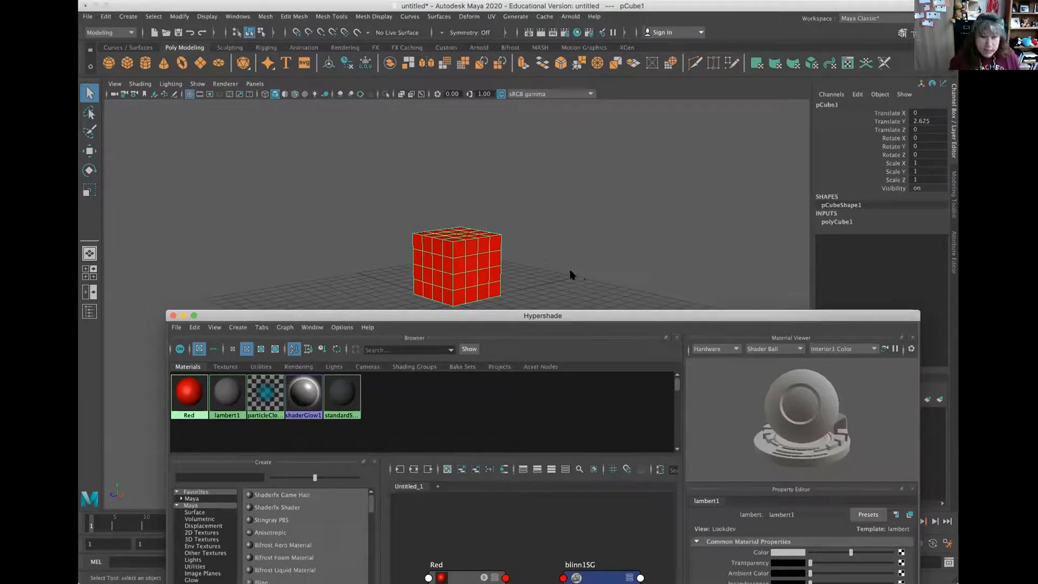
key(super+z)
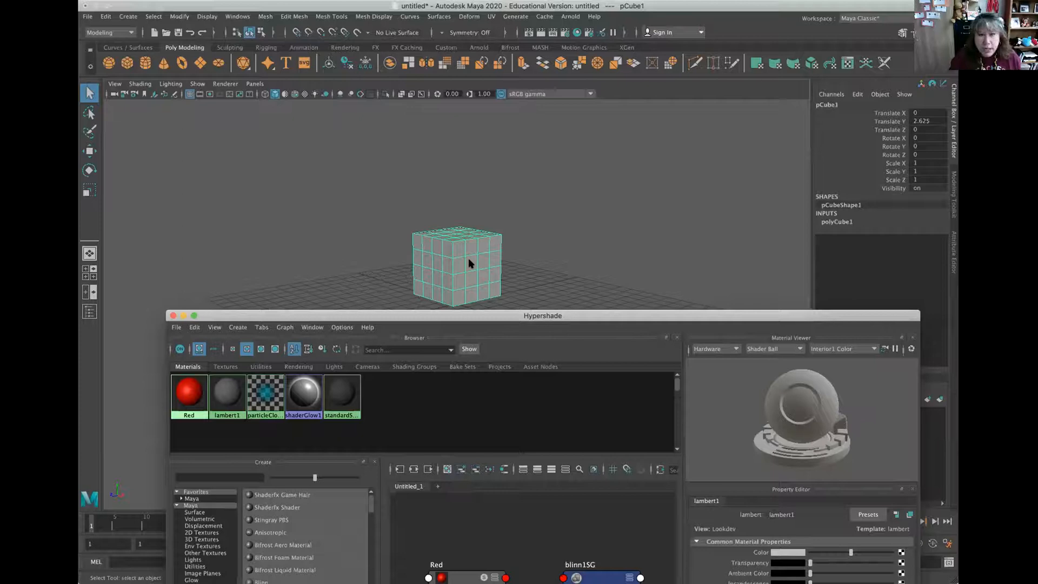
Step: Assign the Red material to the four faces running diagonally from upper left to lower right on one cube side
right_drag(468, 258, 420, 290)
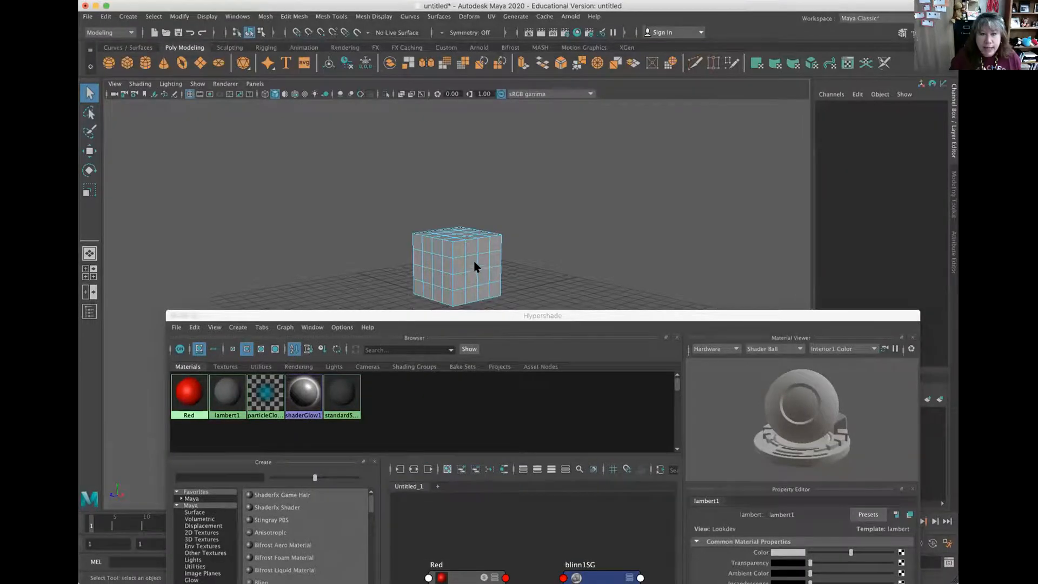
click(471, 261)
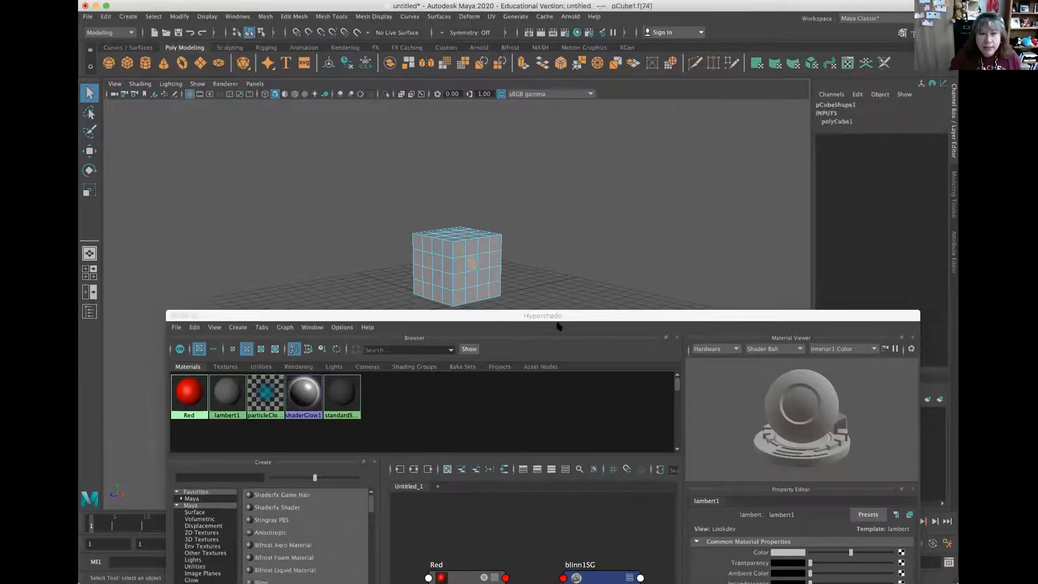
click(470, 261)
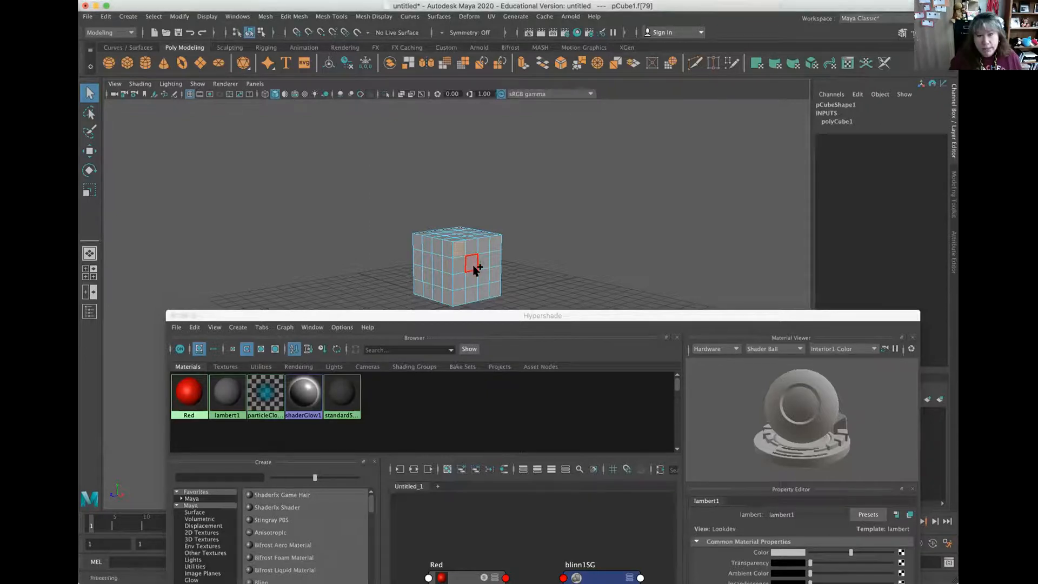
shift+click(496, 284)
shift+click(495, 290)
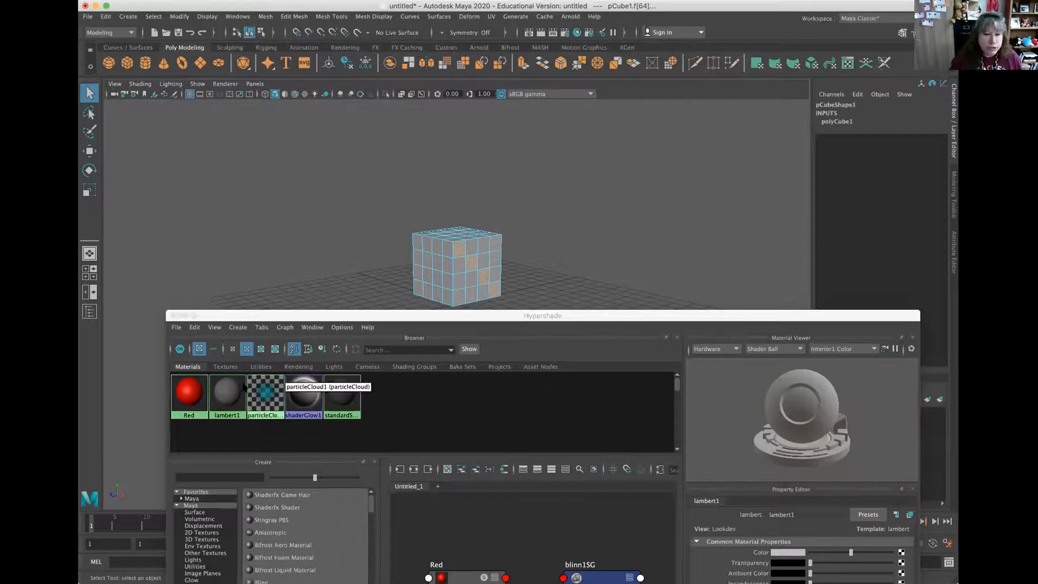
right_click(192, 398)
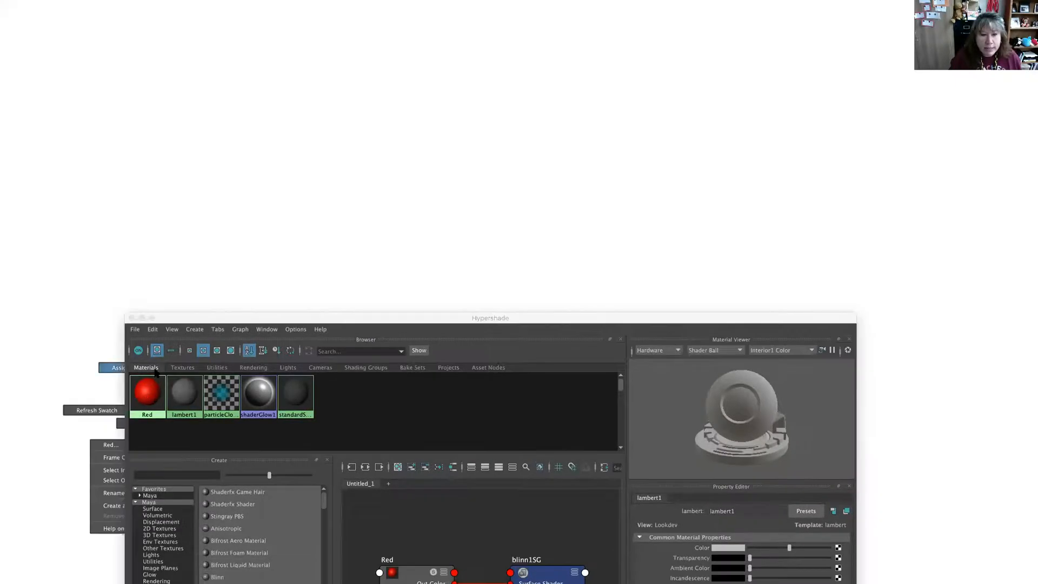
right_drag(156, 372, 156, 372)
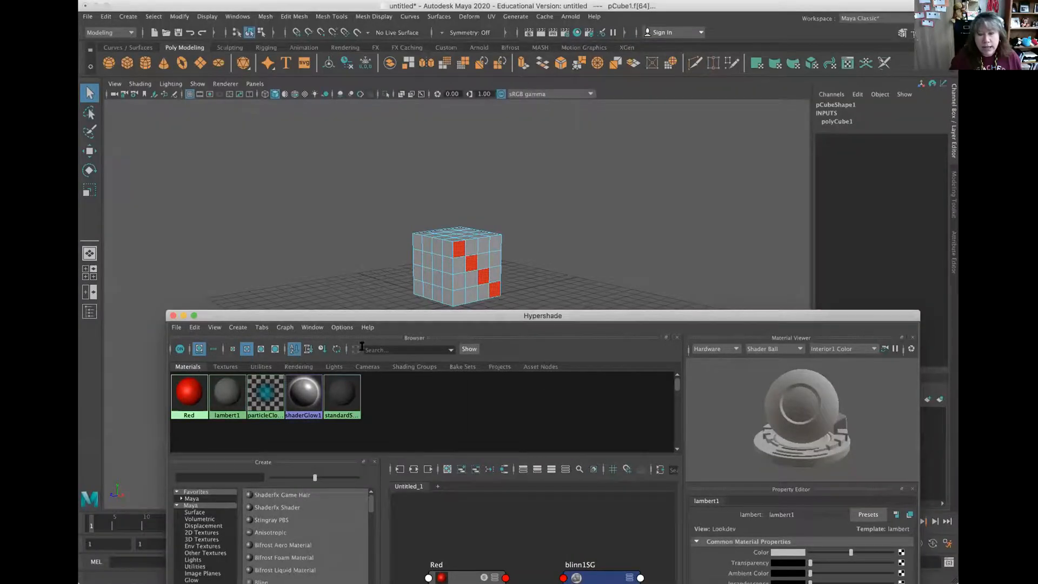
click(573, 251)
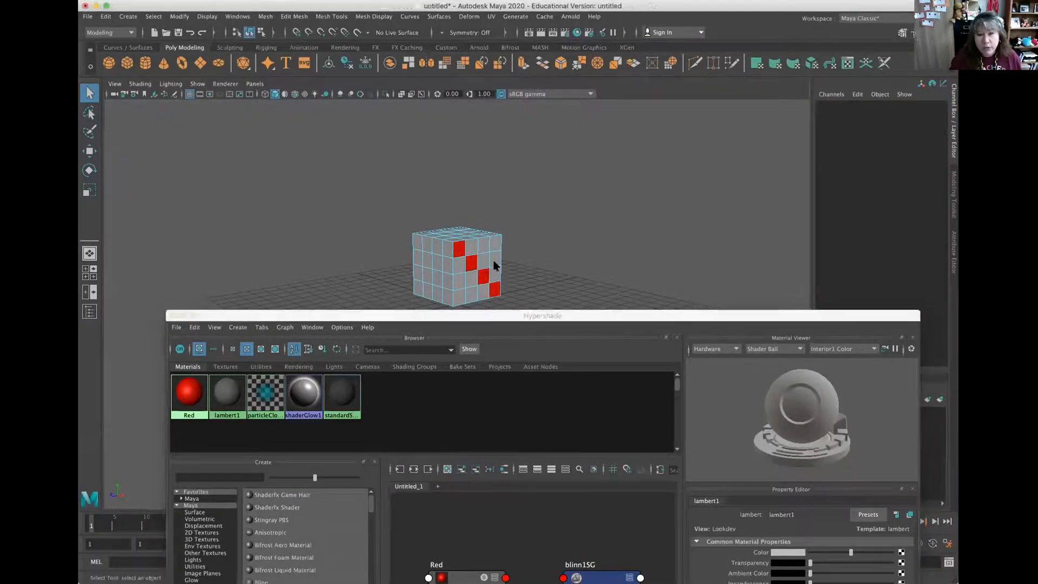
Step: Create a second Blinn material in the Hypershade and rename it as blue
drag(493, 313, 495, 273)
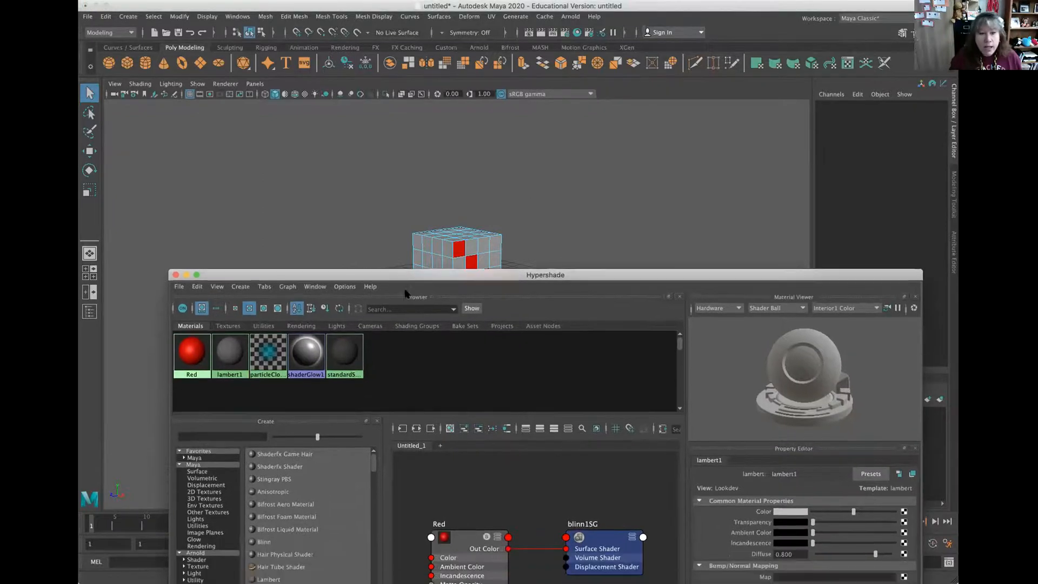
click(240, 285)
mouse_move(291, 256)
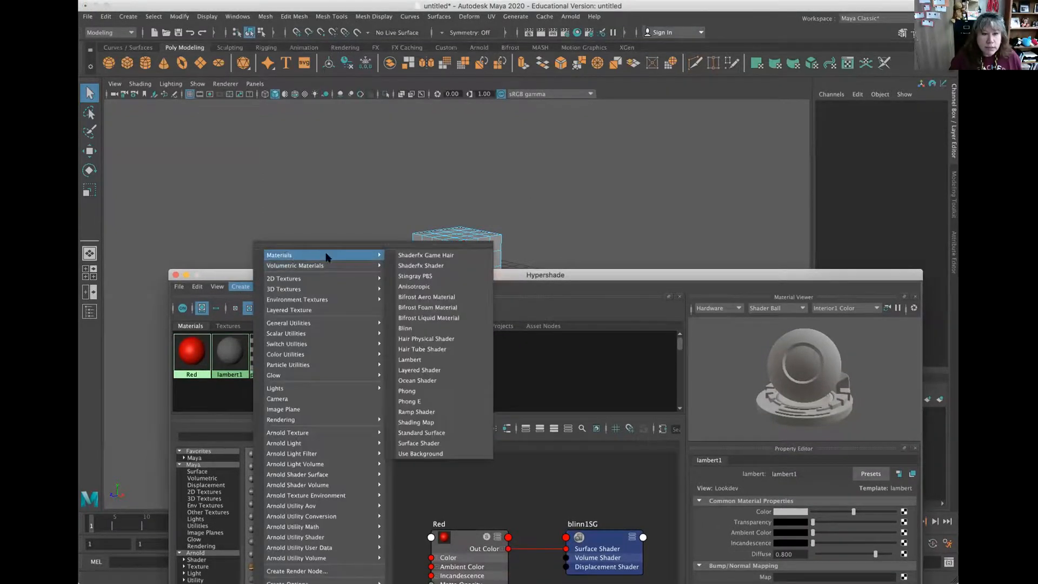
click(423, 327)
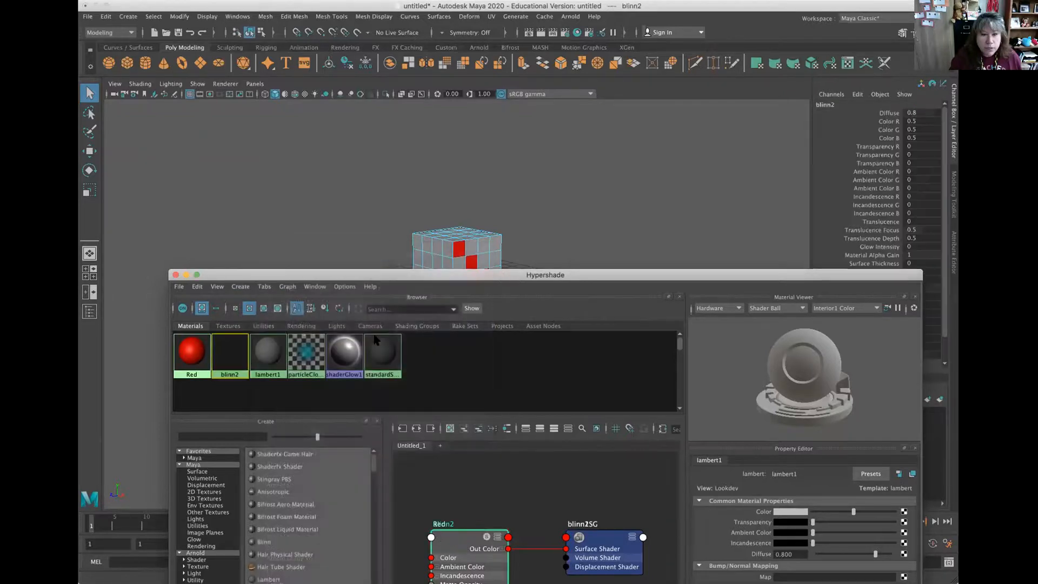
double_click(803, 473)
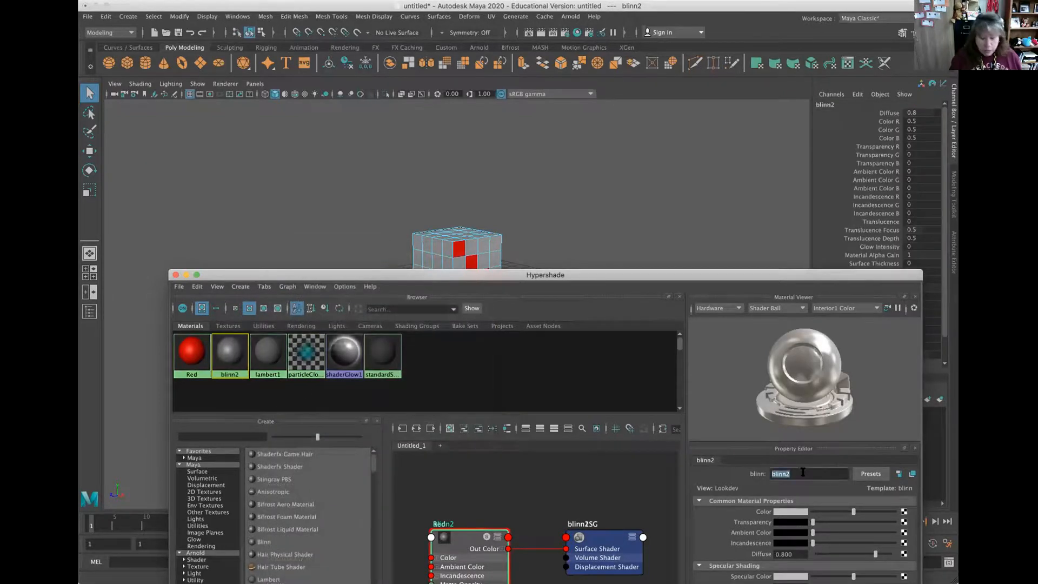
text(bl)
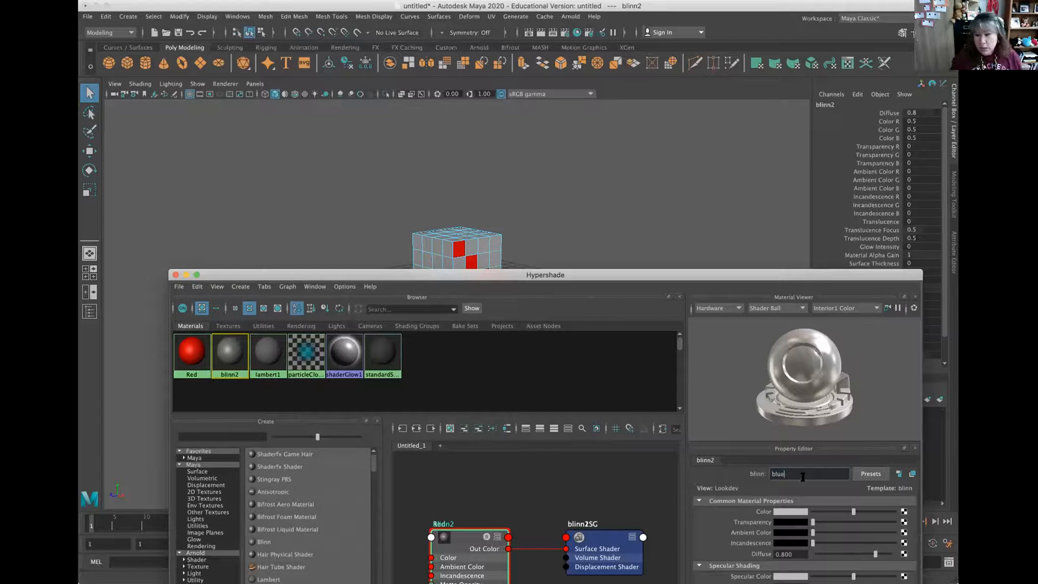
text(ue)
key(Return)
Step: Set the blue material's Color to the pure blue preset swatch
drag(784, 280, 783, 186)
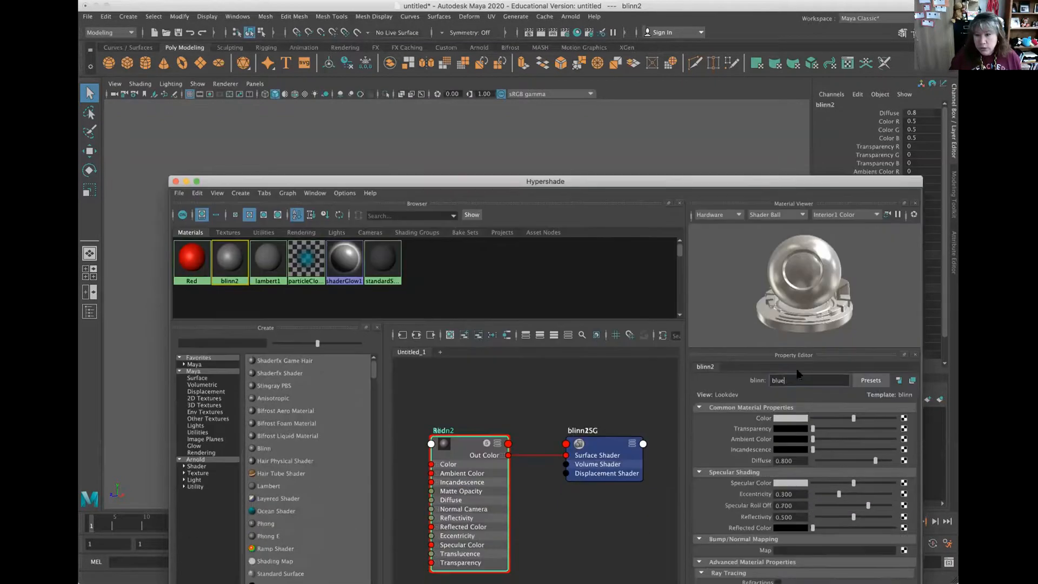
click(798, 418)
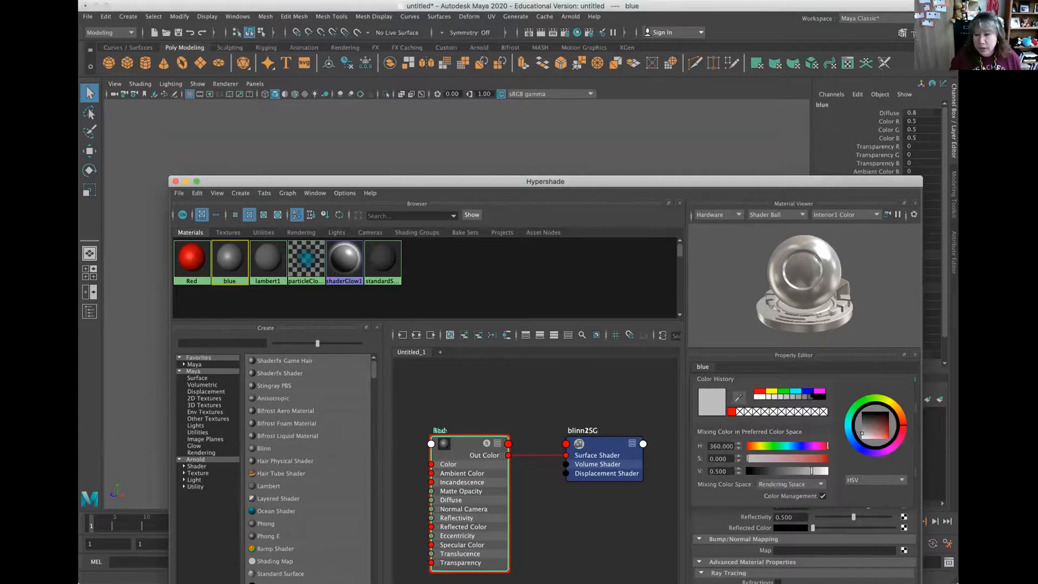
click(808, 391)
Step: Assign the blue material to the three cube faces directly below the red diagonal
drag(543, 183, 540, 340)
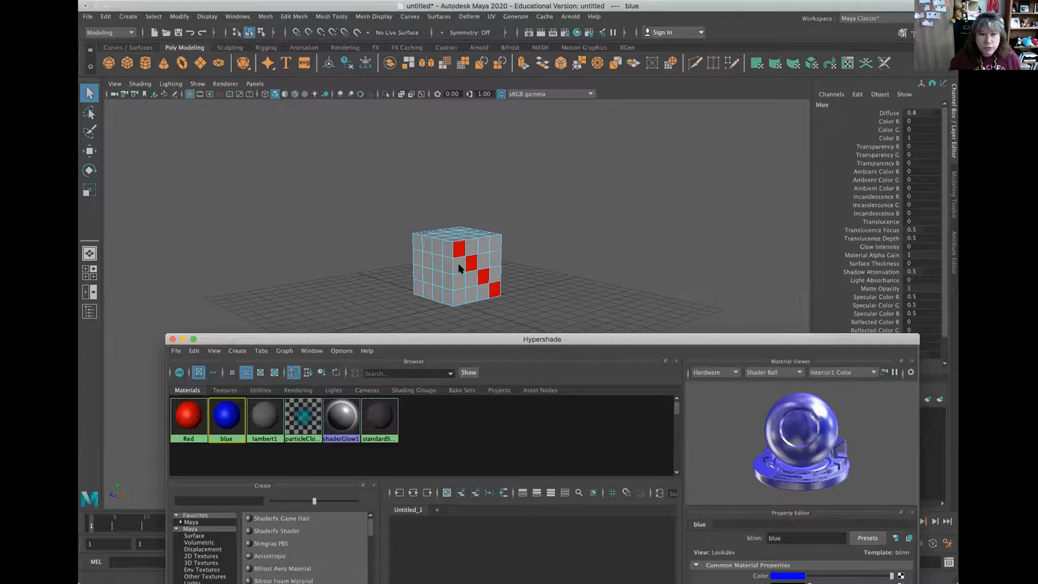
click(472, 279)
shift+click(472, 276)
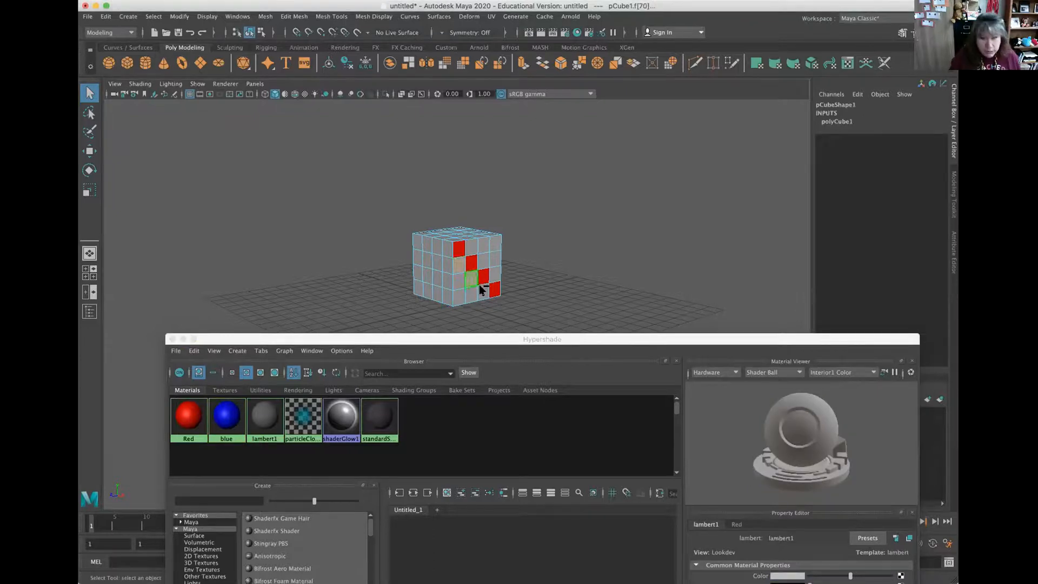
shift+click(483, 292)
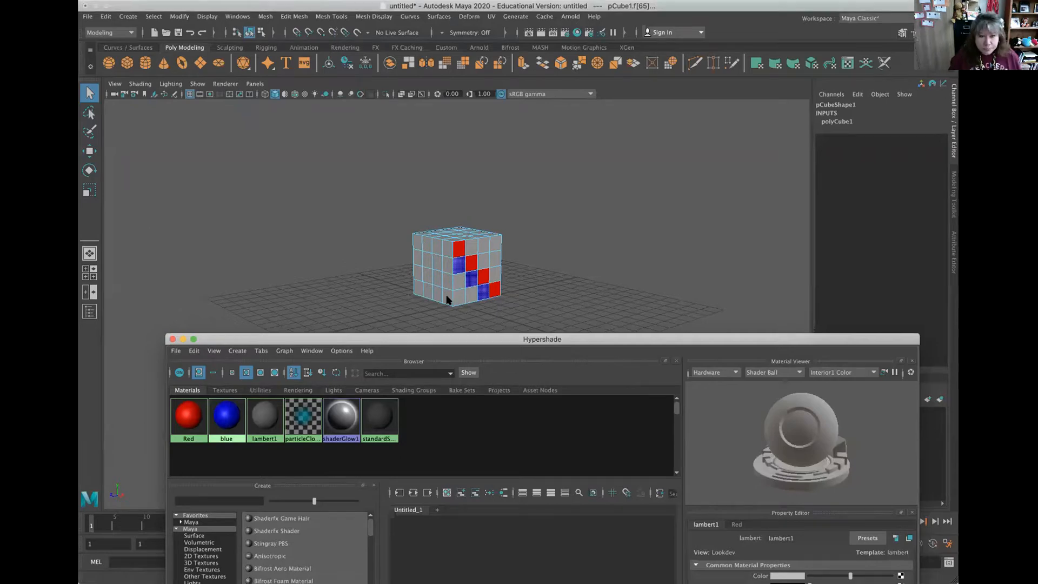
Step: Assign the Red material to a diagonal of faces on the cube's adjacent side and to several scattered faces on its top
click(429, 277)
shift+click(429, 263)
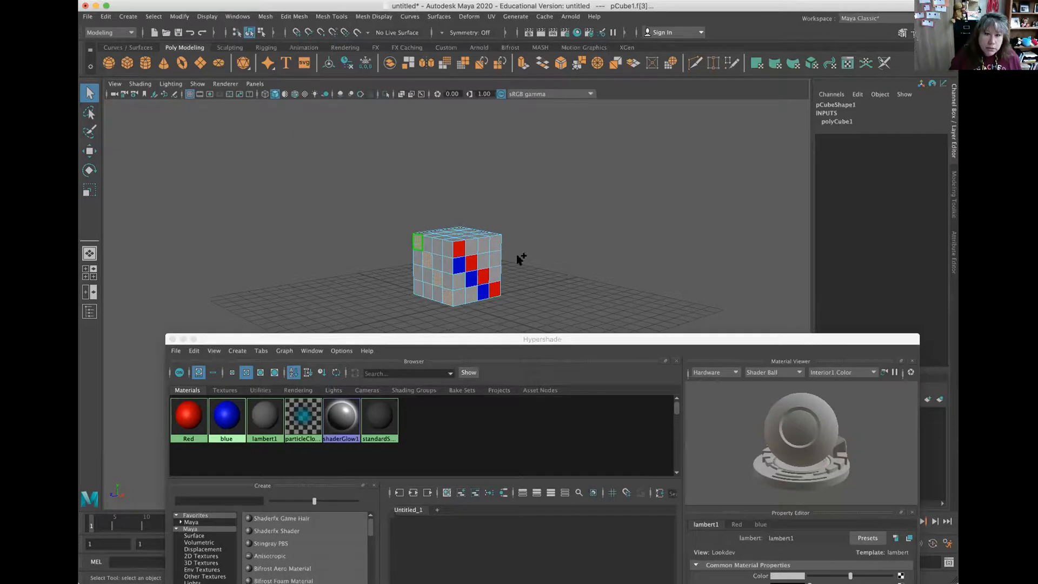
alt+drag(556, 266, 537, 277)
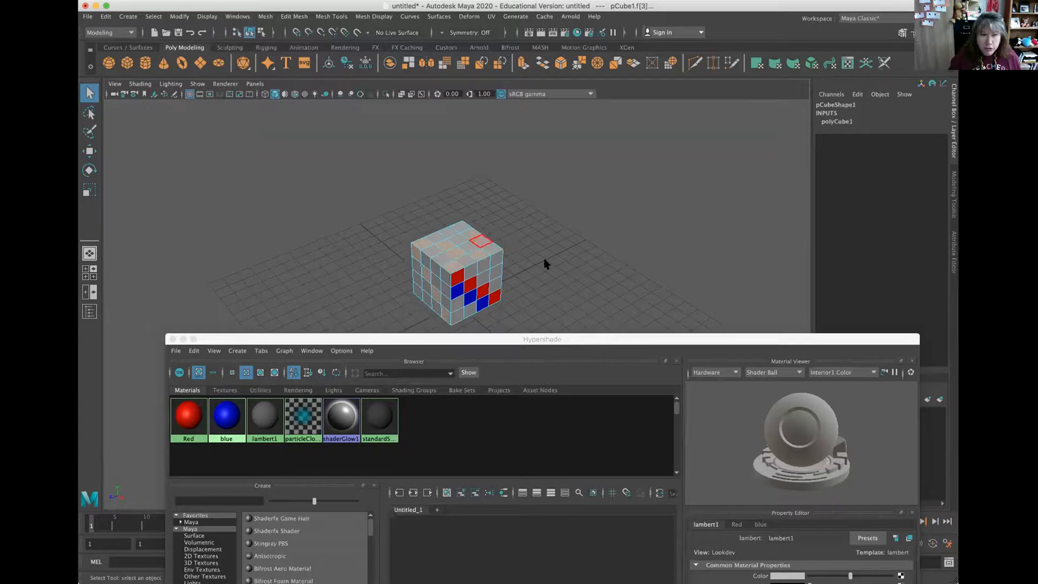
drag(570, 339, 583, 308)
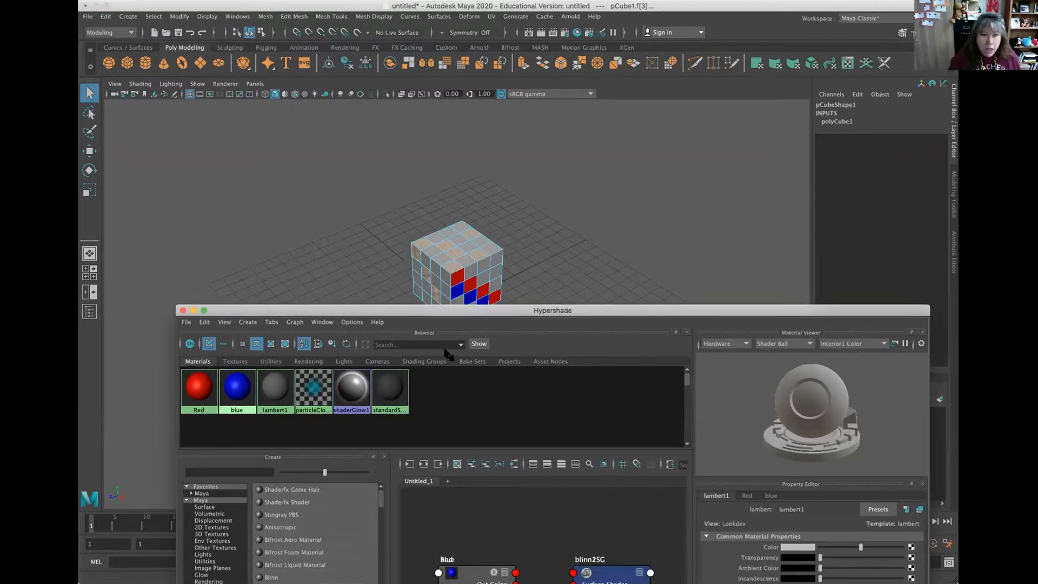
right_drag(199, 386, 162, 365)
click(441, 269)
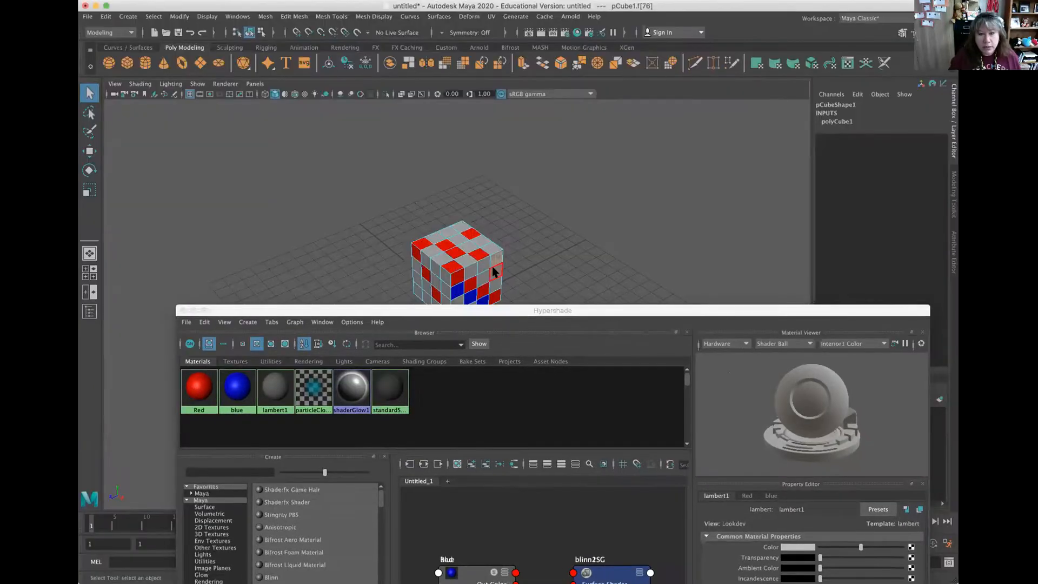
Step: Assign the blue material to scattered gray faces on the cube's top and two visible sides, and clear the selection
click(492, 267)
shift+click(469, 270)
shift+click(465, 260)
shift+click(467, 248)
shift+click(457, 241)
shift+click(436, 238)
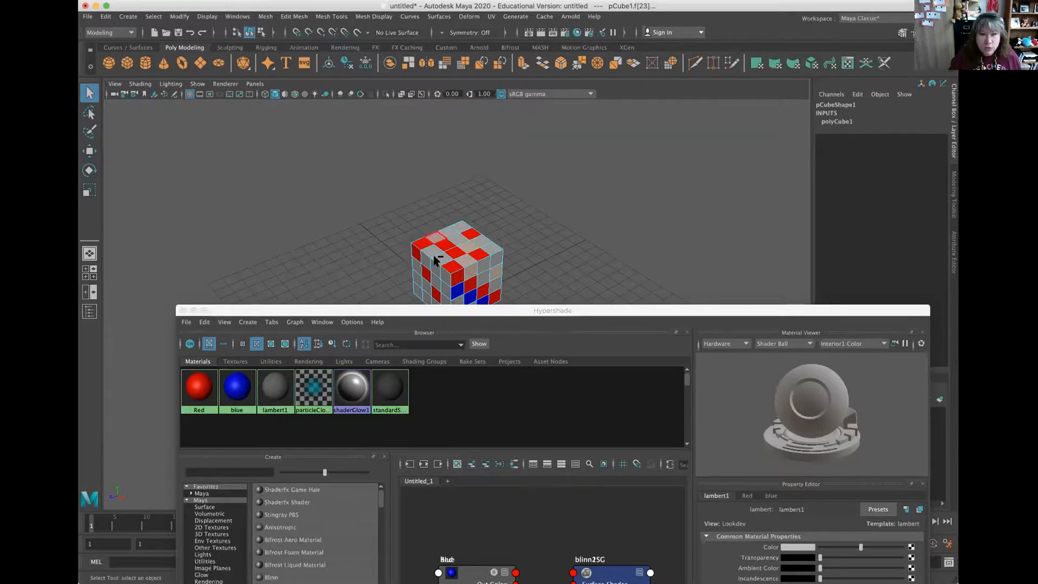
shift+click(420, 286)
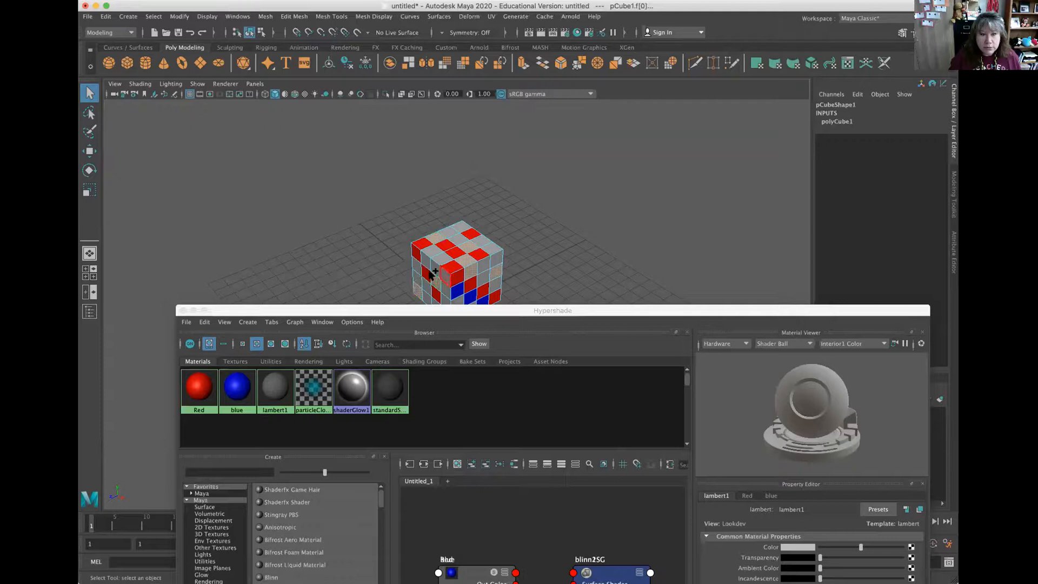
shift+click(435, 267)
shift+click(426, 260)
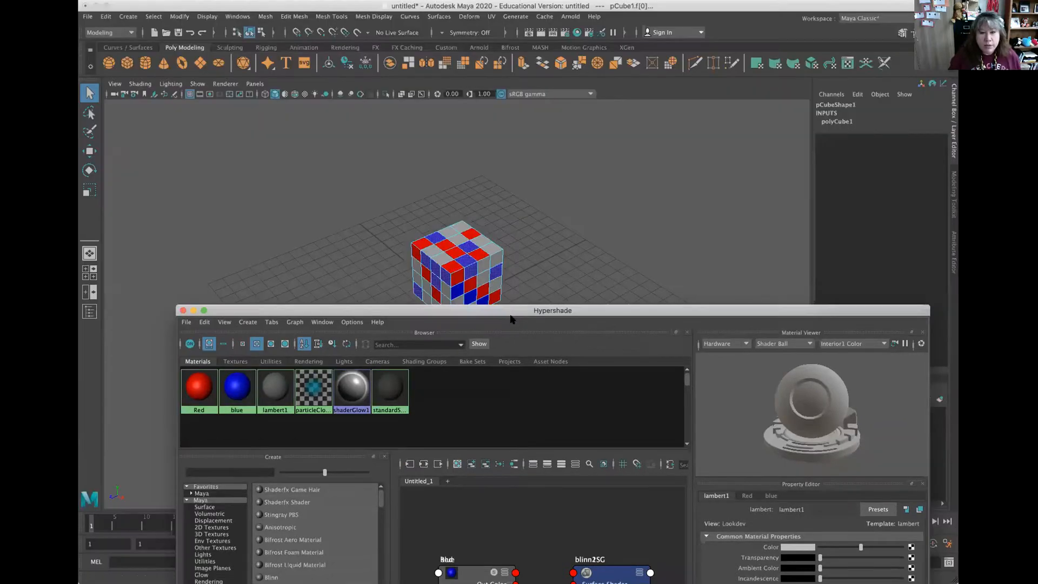
click(542, 269)
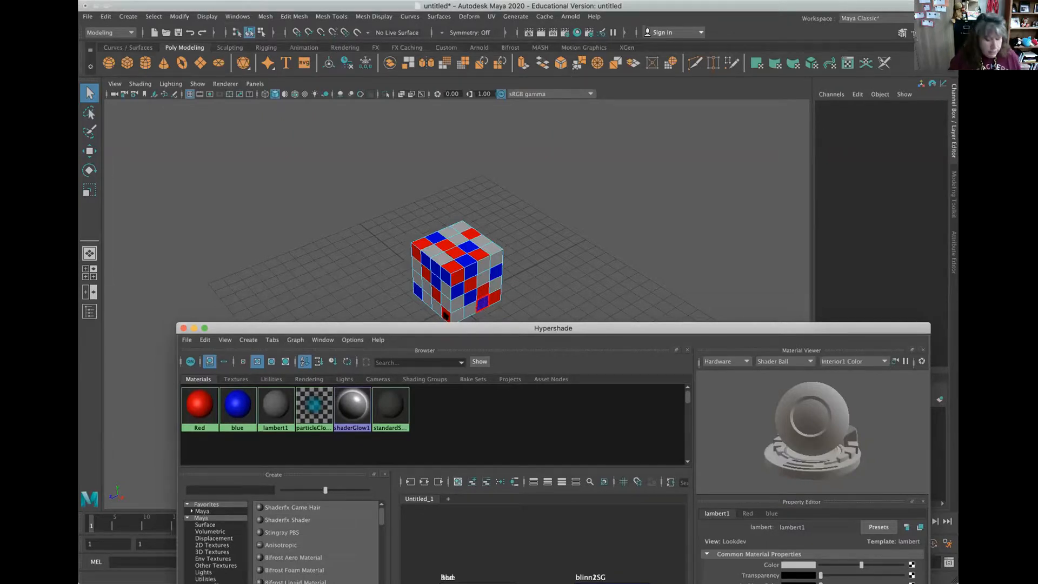
Step: Select all the cube faces that use the Red material
click(443, 312)
shift+click(435, 293)
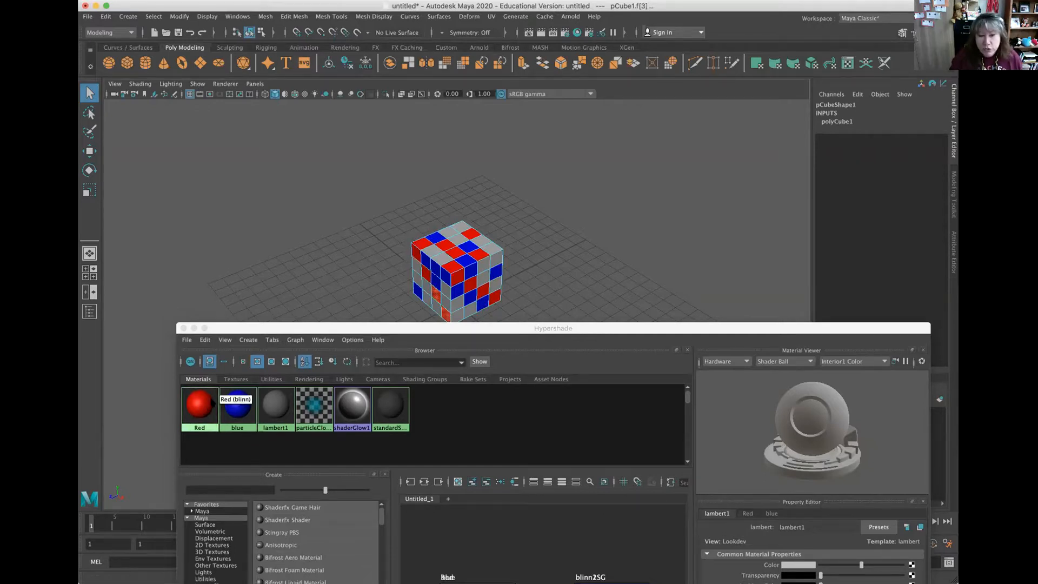
right_click(198, 414)
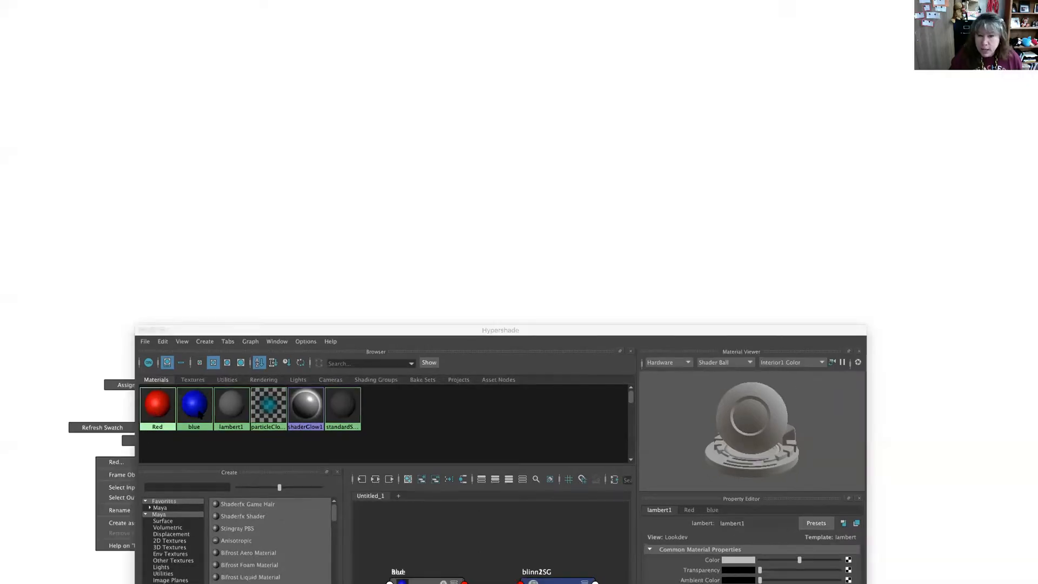
click(156, 385)
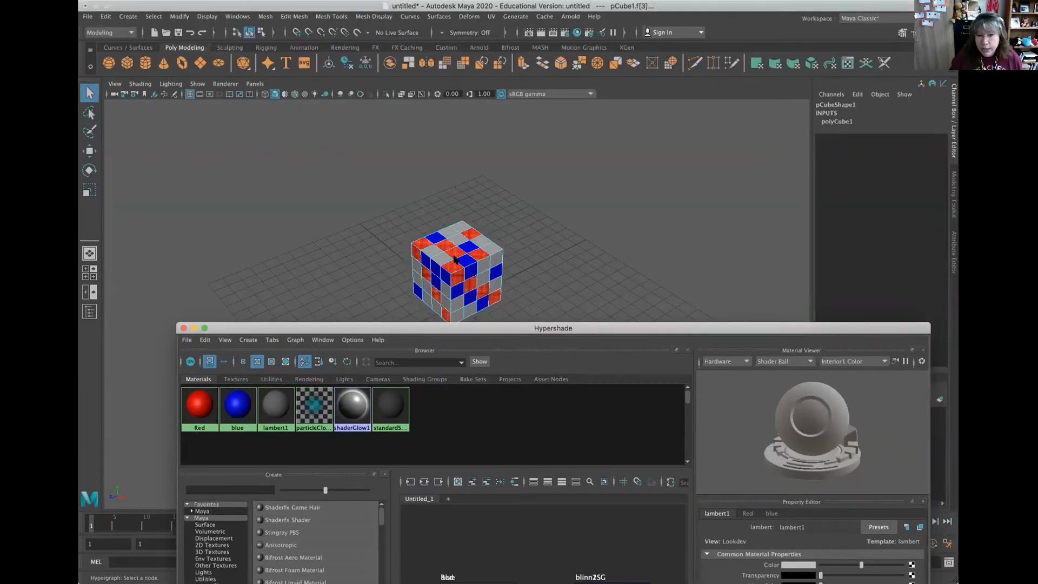
drag(428, 328, 394, 50)
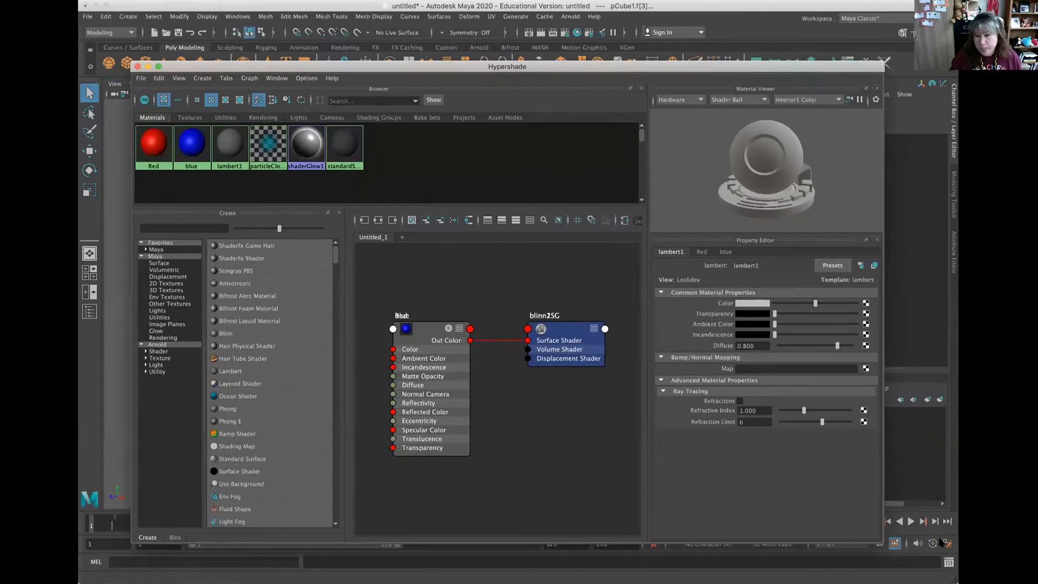